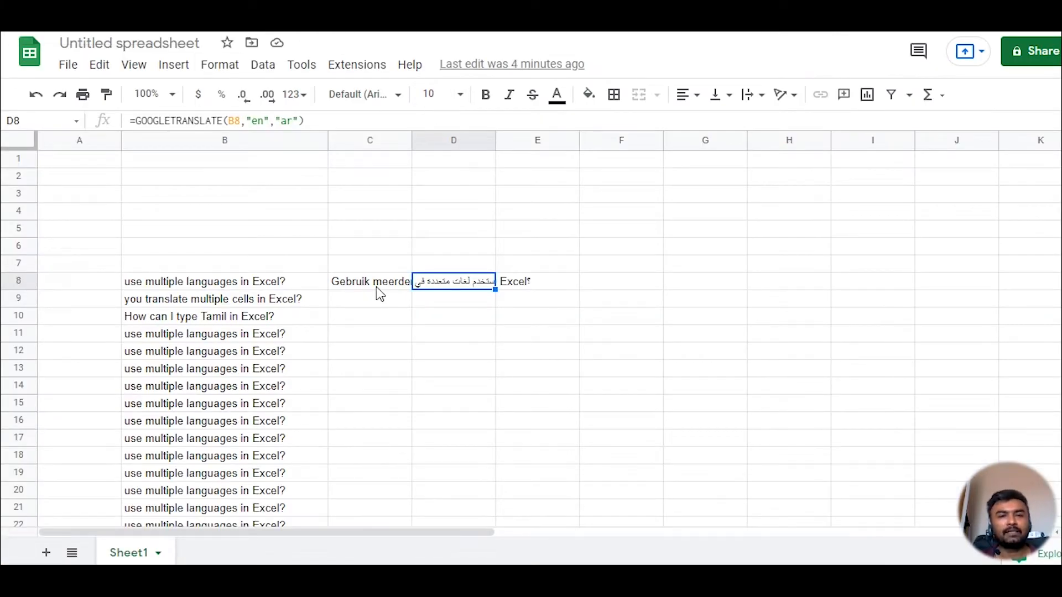
Step: Clear the existing translation formulas from cells C8 and D8
click(376, 284)
key(Delete)
key(Right)
key(Delete)
Step: Review the English sentences in column B from row 8 down to the last filled row
key(Left)
key(Left)
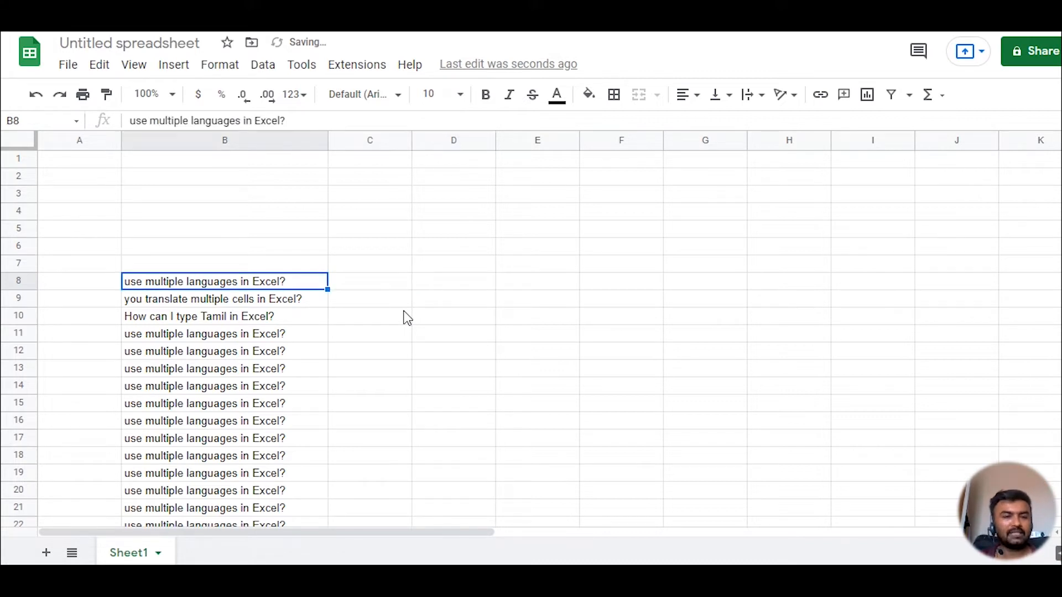
key(Down)
key(Up)
key(ctrl+shift+Down)
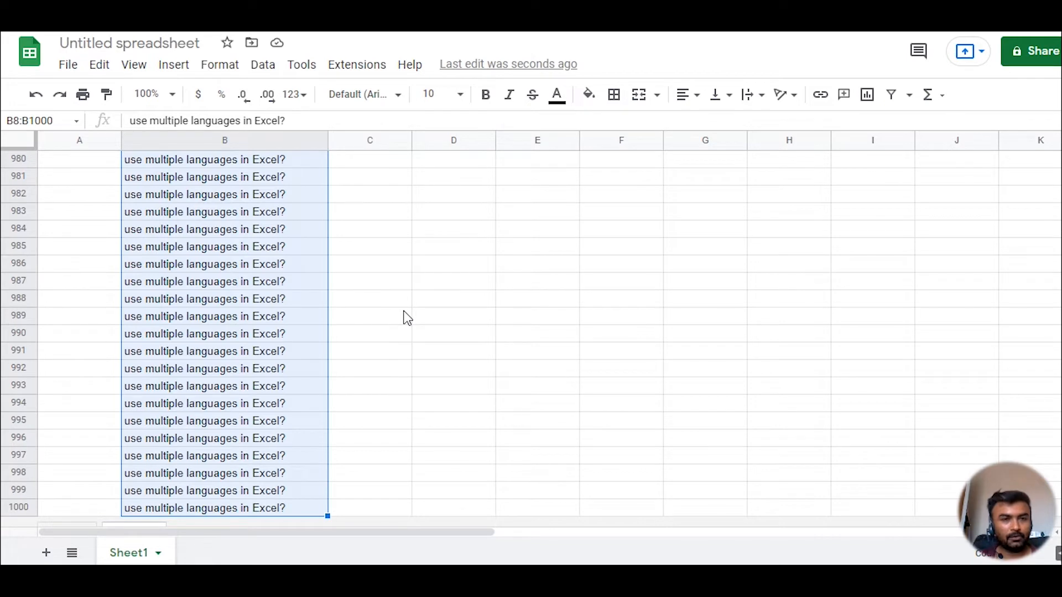
key(ctrl+shift+Up)
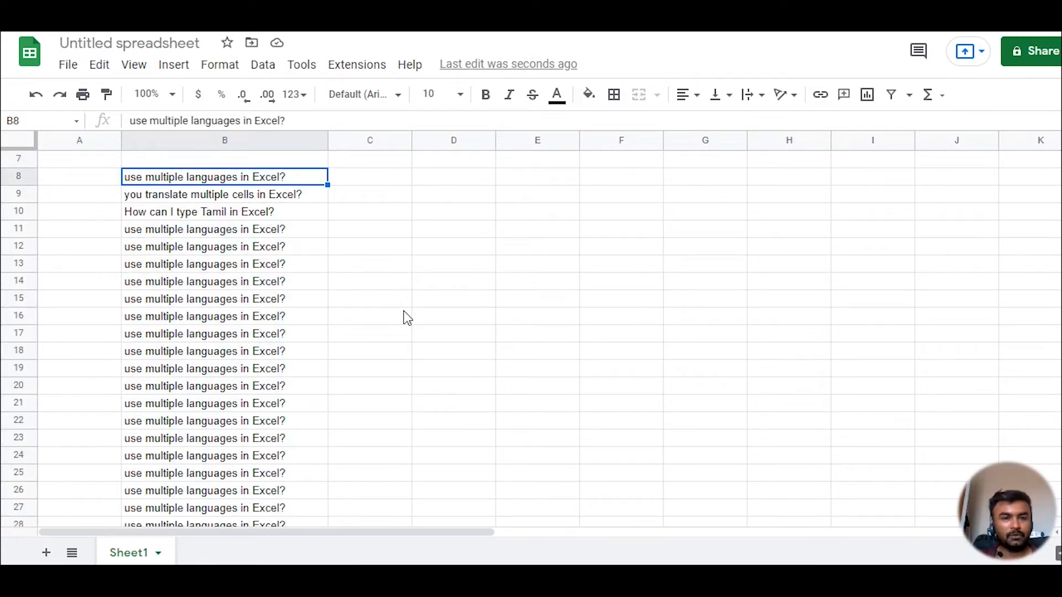
key(ctrl+shift+Down)
key(Up)
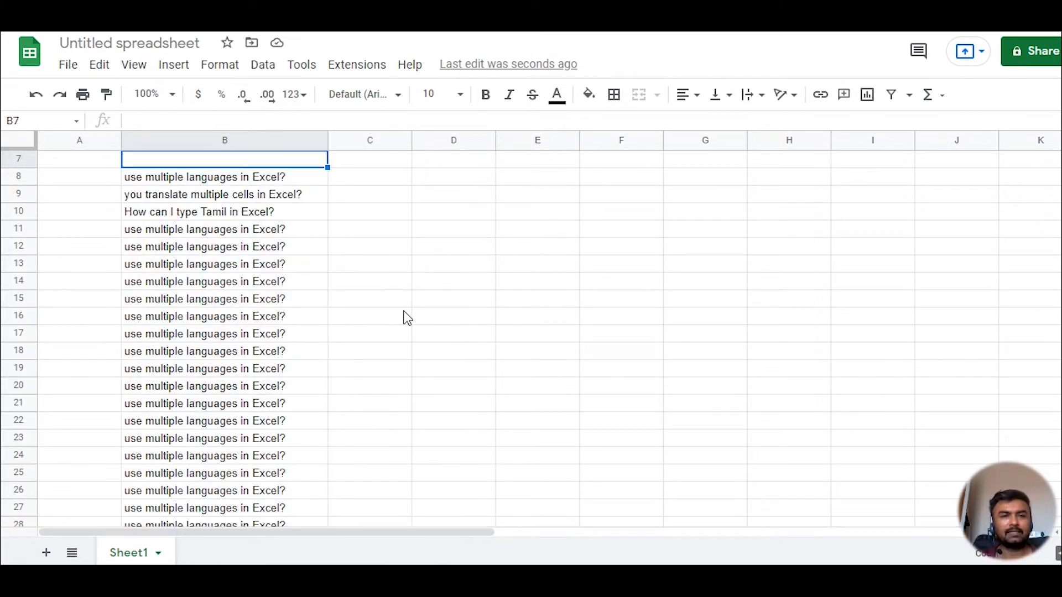
key(Down)
key(Down)
key(Down)
key(Down)
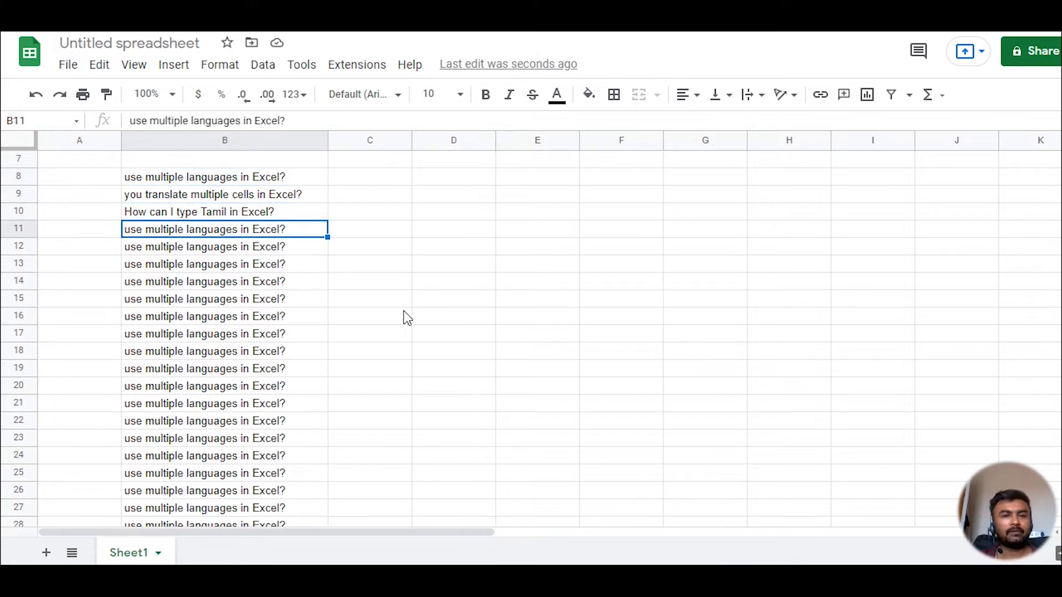
key(Down)
key(Up)
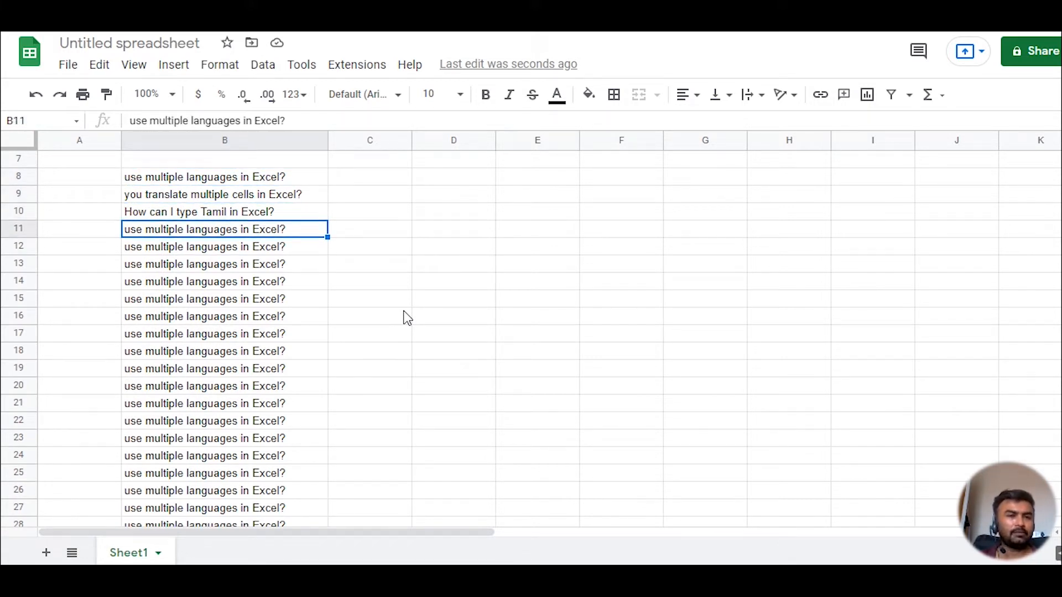
key(Up)
key(Up)
key(Up)
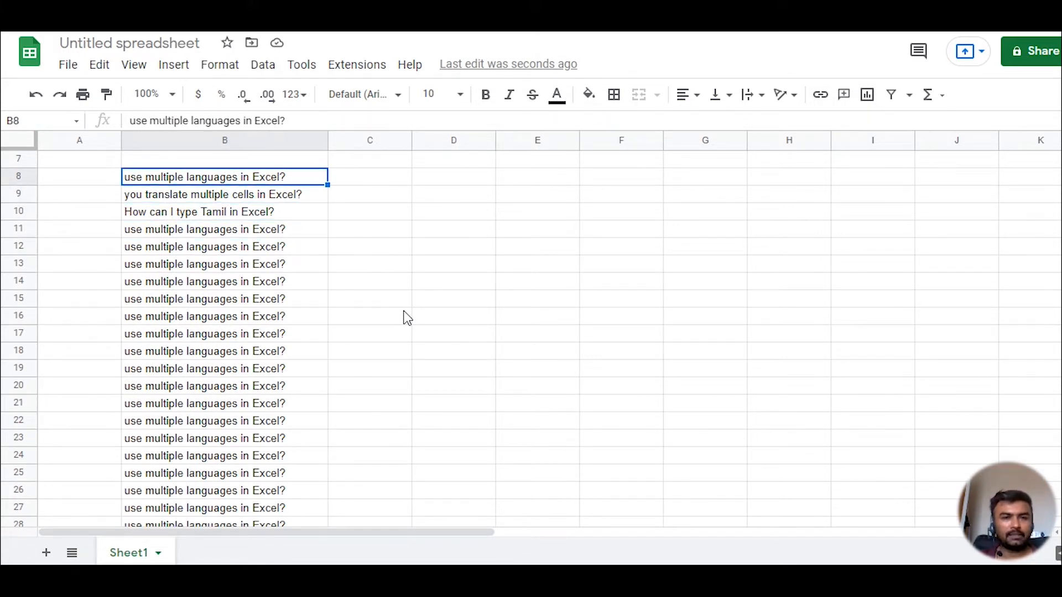
Step: Enter the formula =GOOGLETRANSLATE(B8,"en","nl") in cell C8 to translate the first English sentence into Dutch
key(Right)
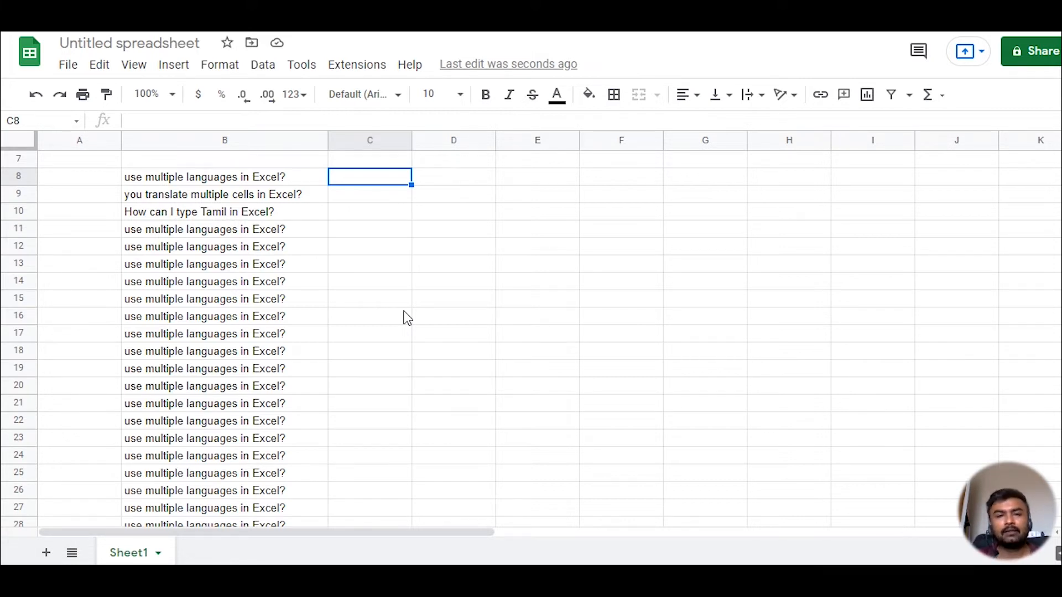
text(=)
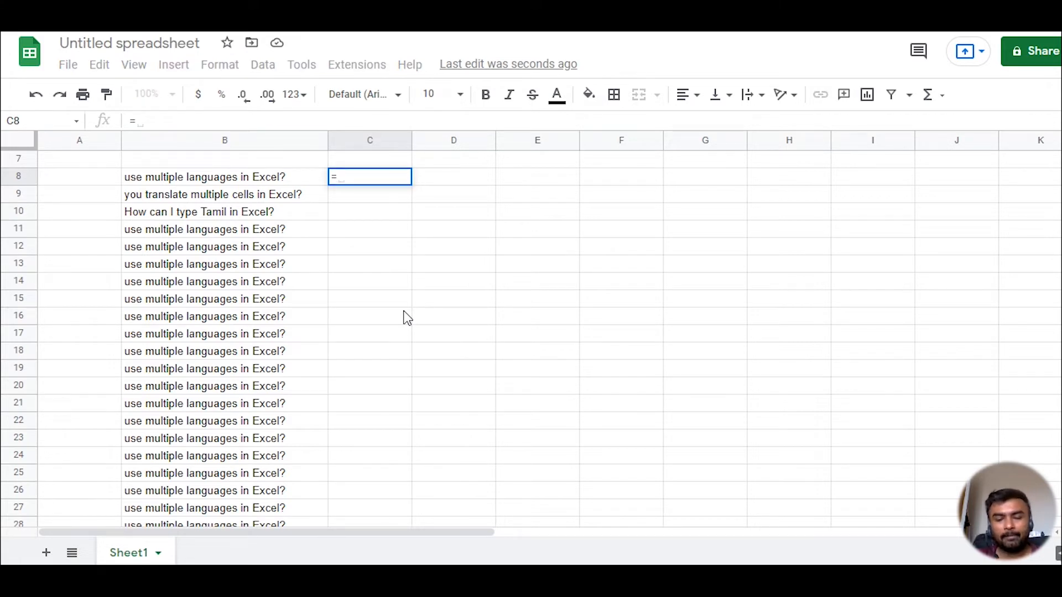
text(g)
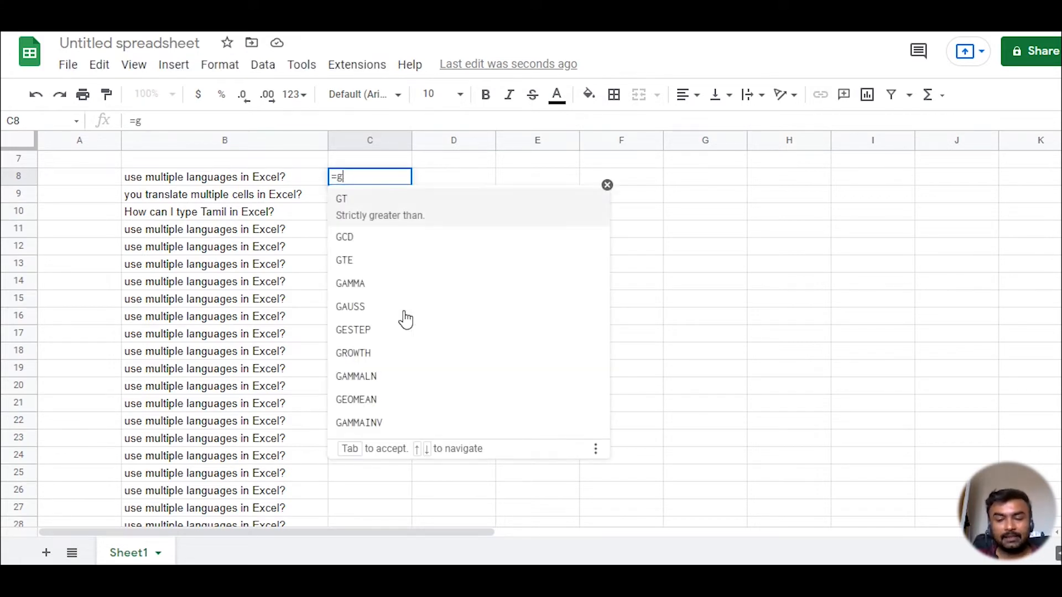
text(oo)
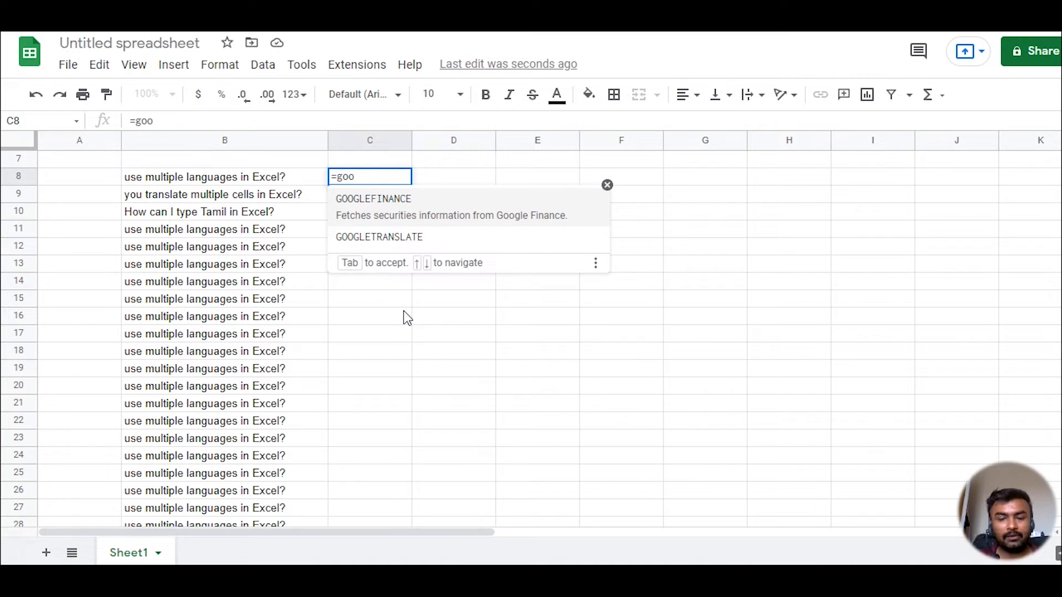
click(412, 243)
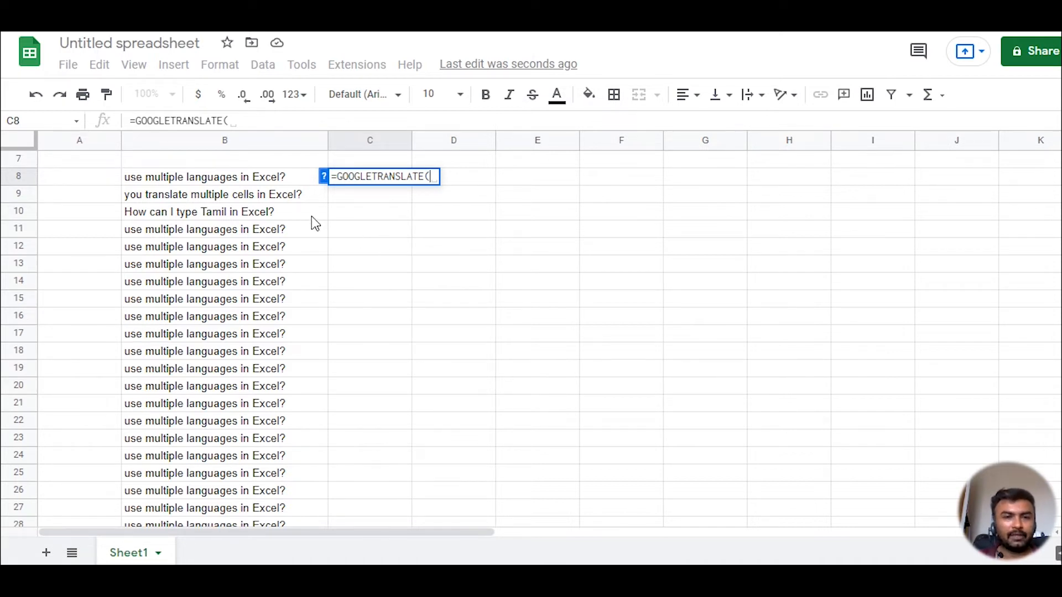
click(265, 183)
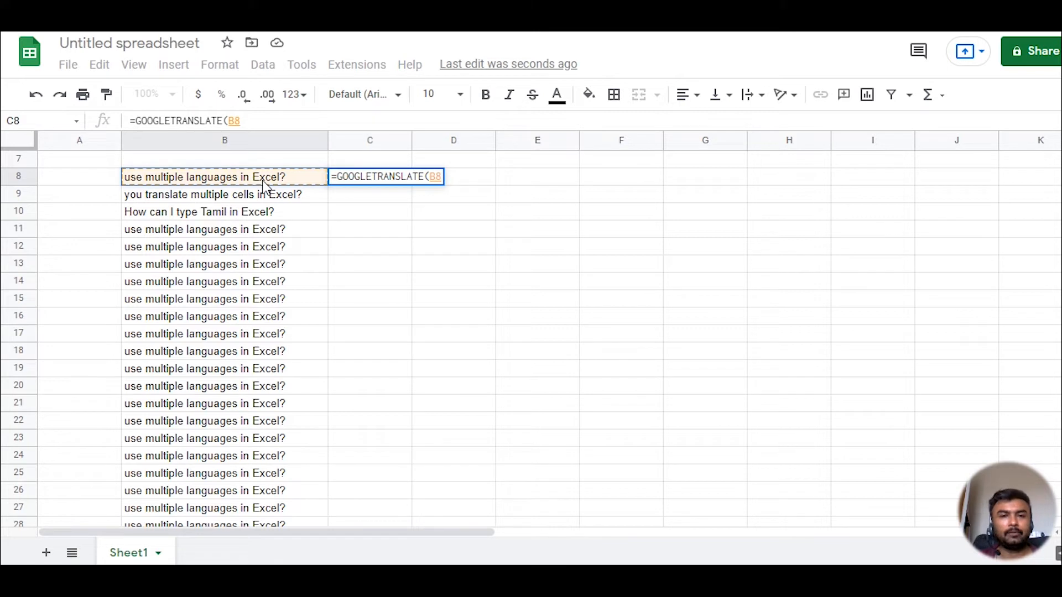
text(, )
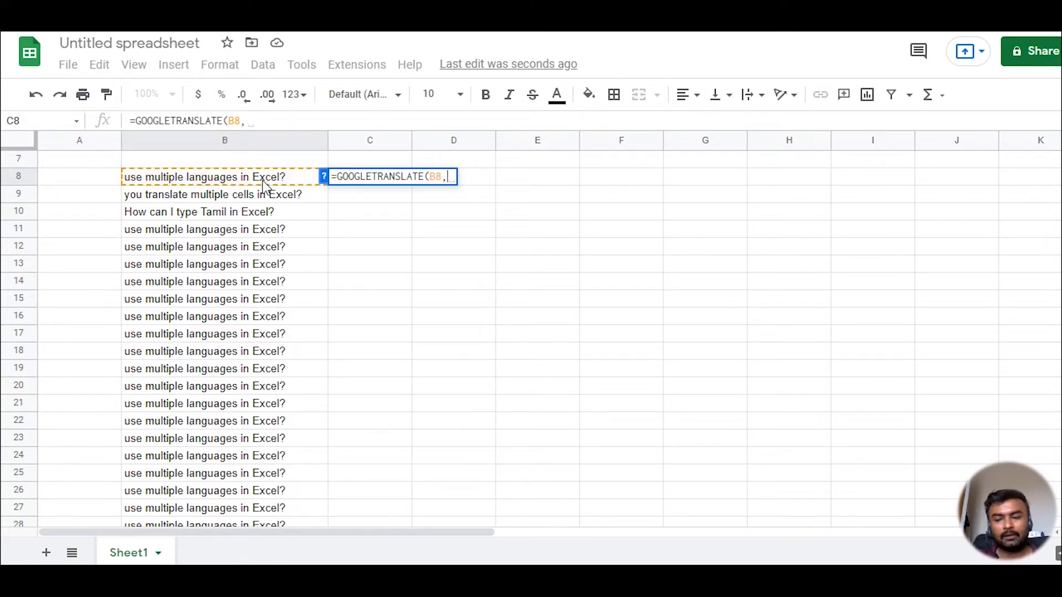
text(")
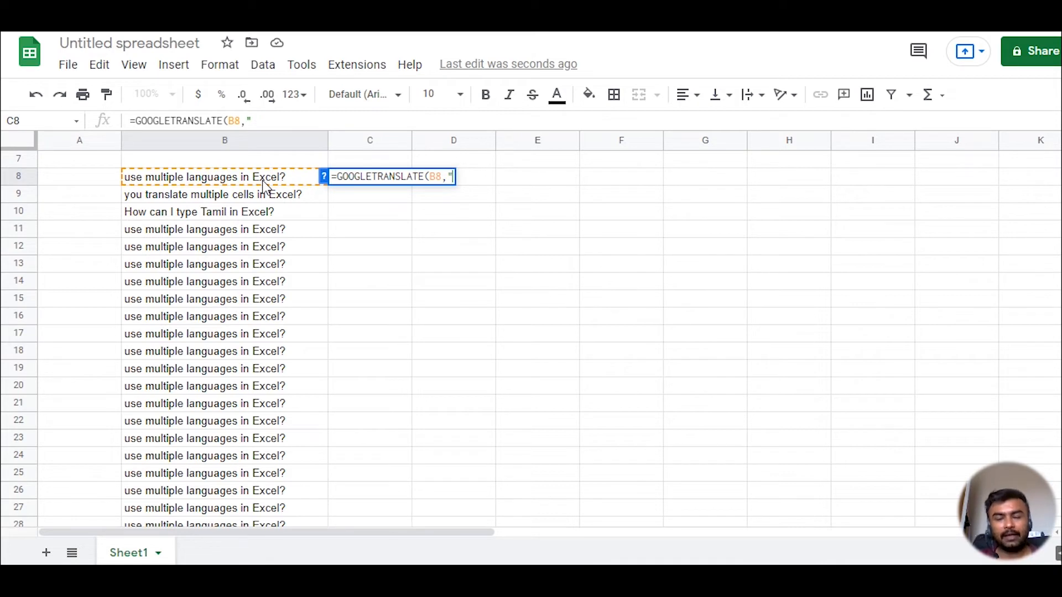
text(en)
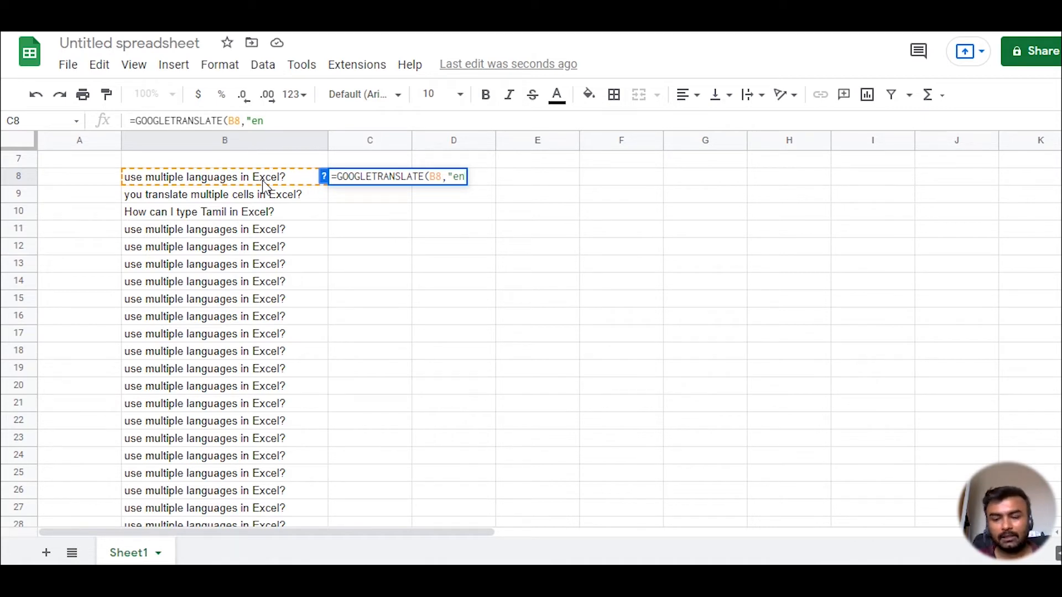
text(")
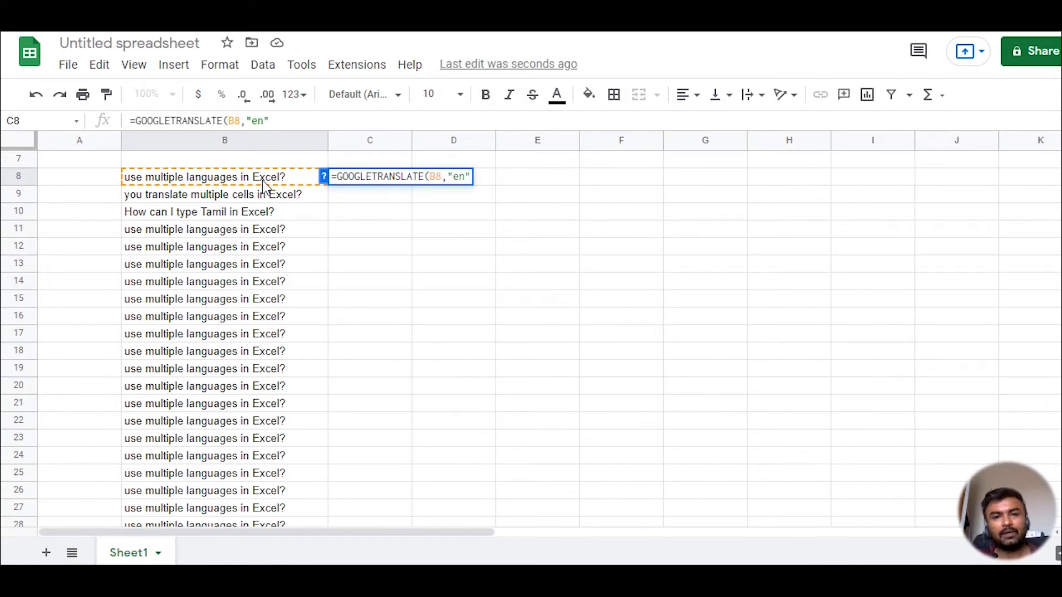
text(,)
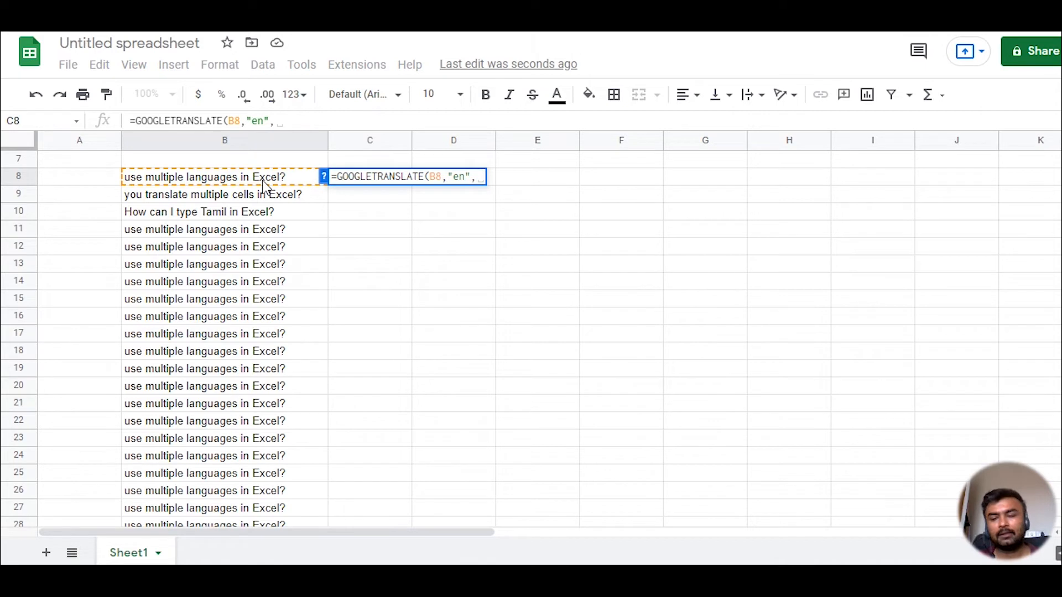
text(")
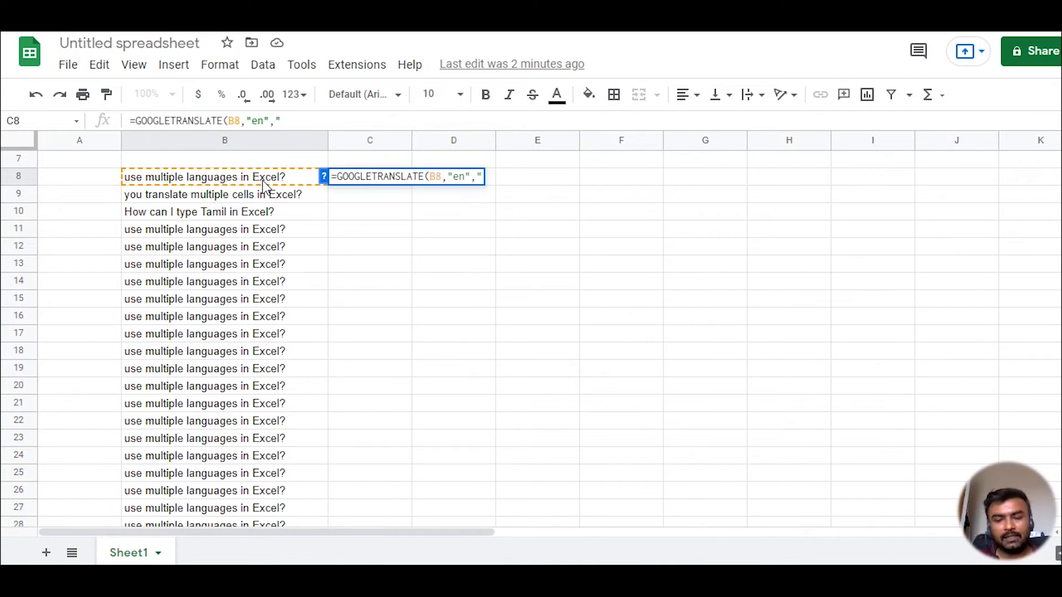
text(nl)
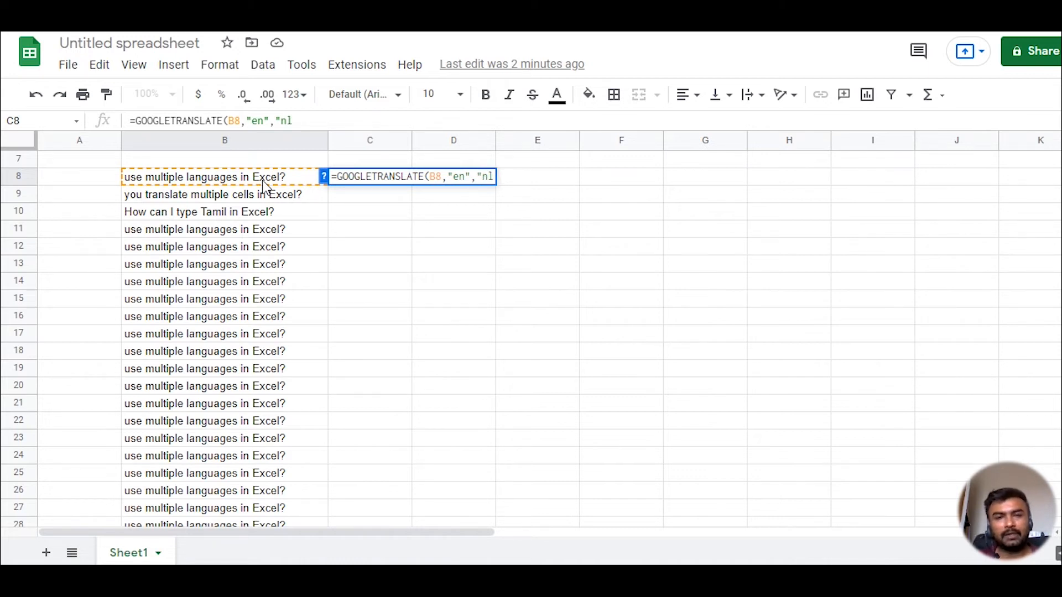
text(")
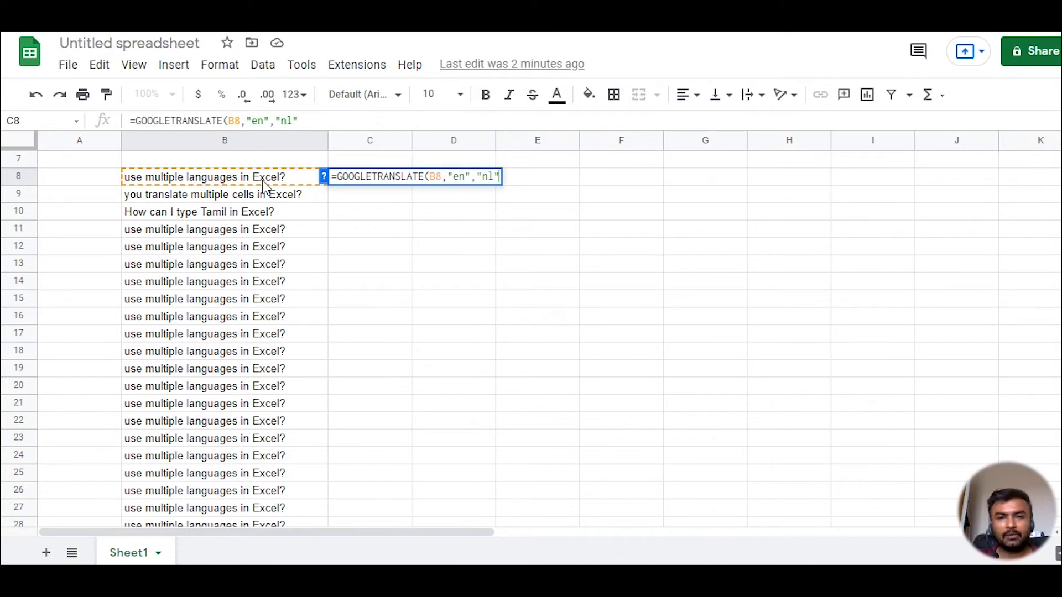
text())
key(Return)
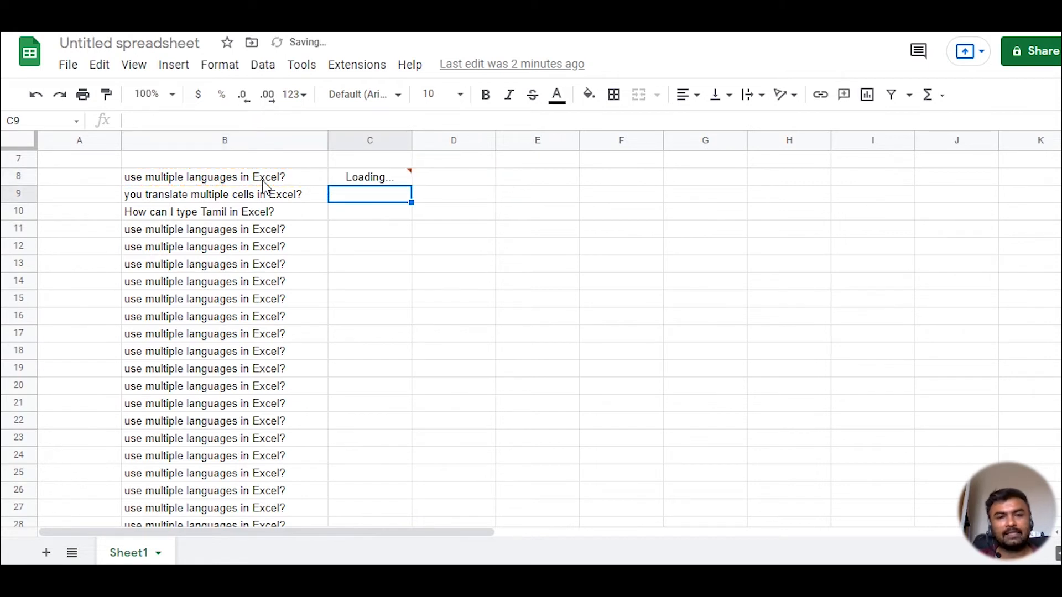
Step: Fill the C8 translation formula down column C for every sentence in column B, and check the filled range
key(Up)
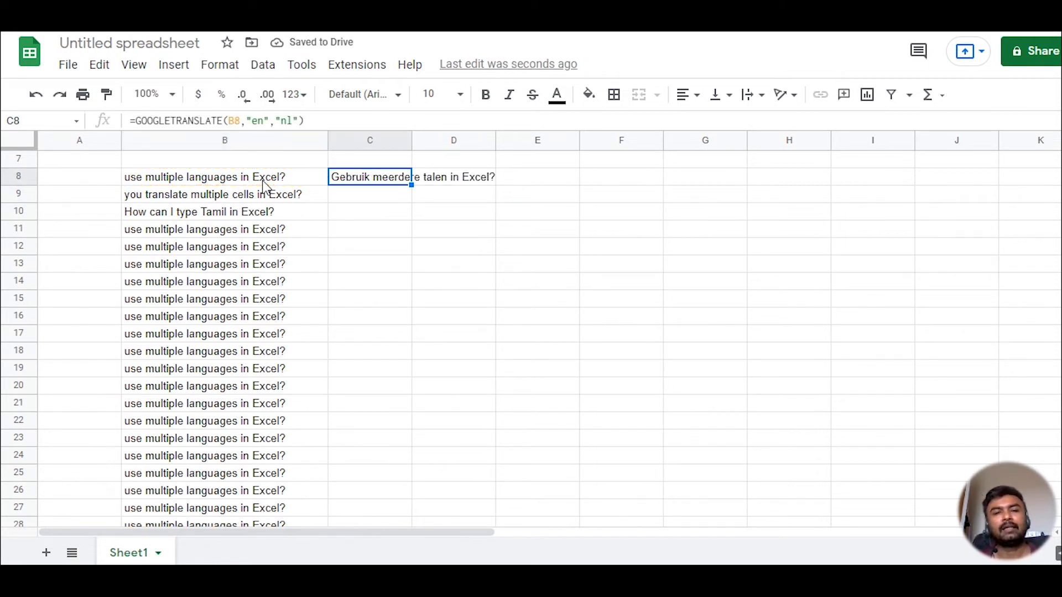
double_click(412, 186)
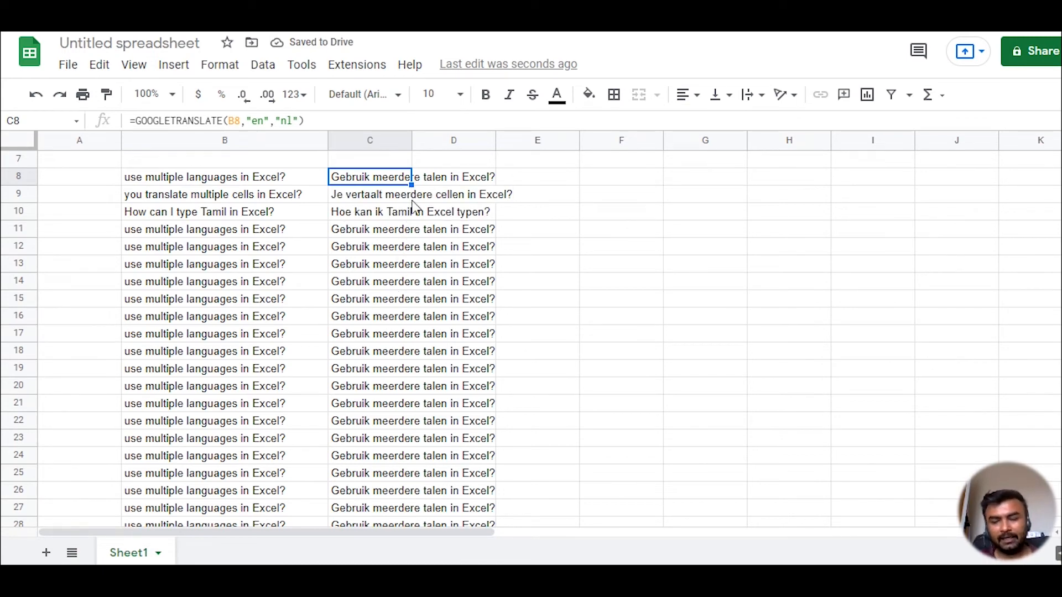
key(ctrl+shift+Down)
key(ctrl+shift+Up)
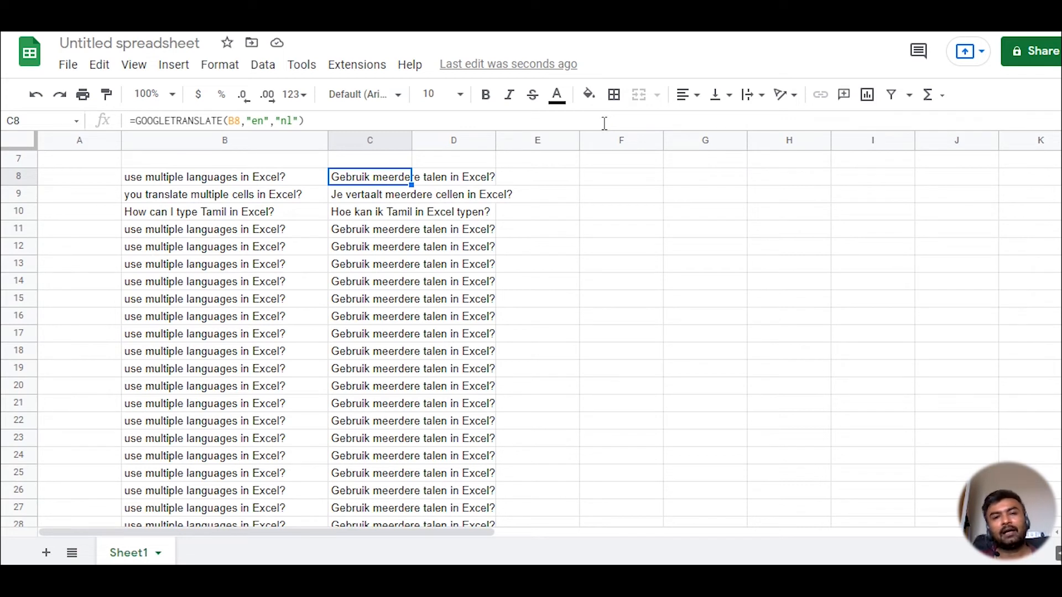
Step: Search Google for "google translate language codes" in a new browser tab
key(ctrl+t)
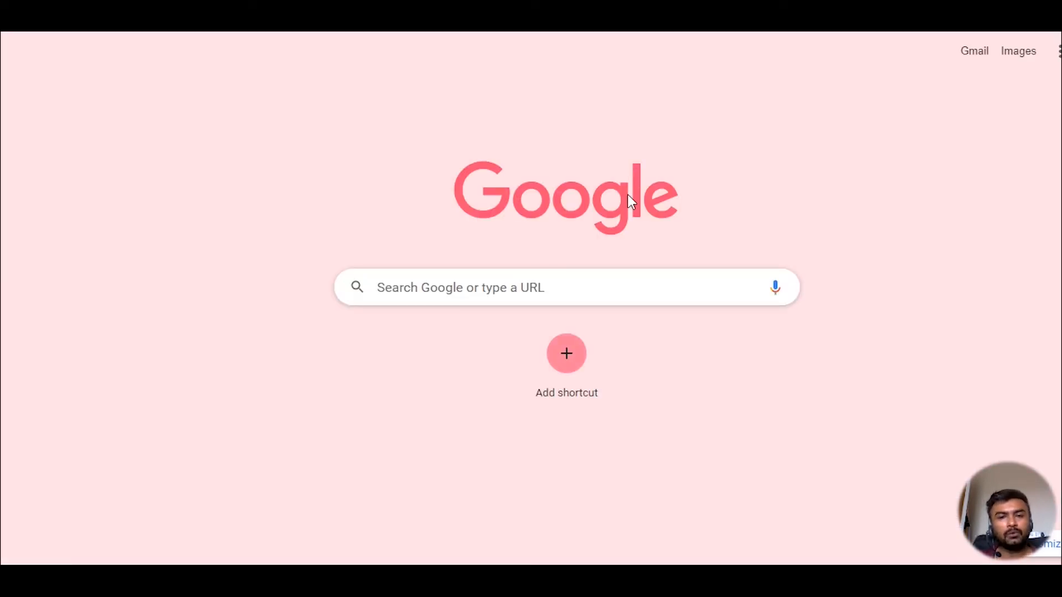
click(560, 294)
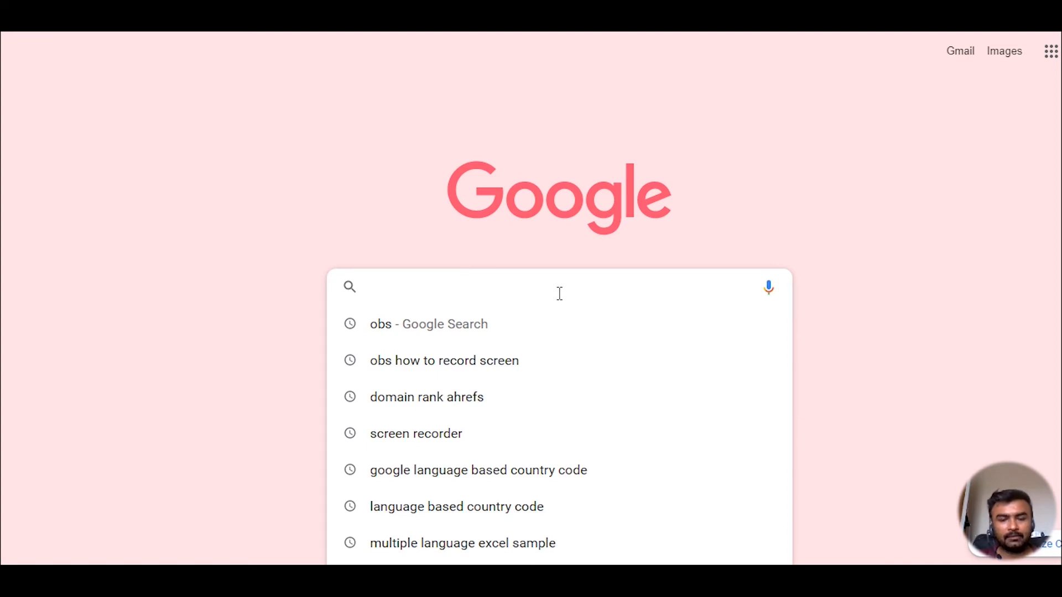
text(google )
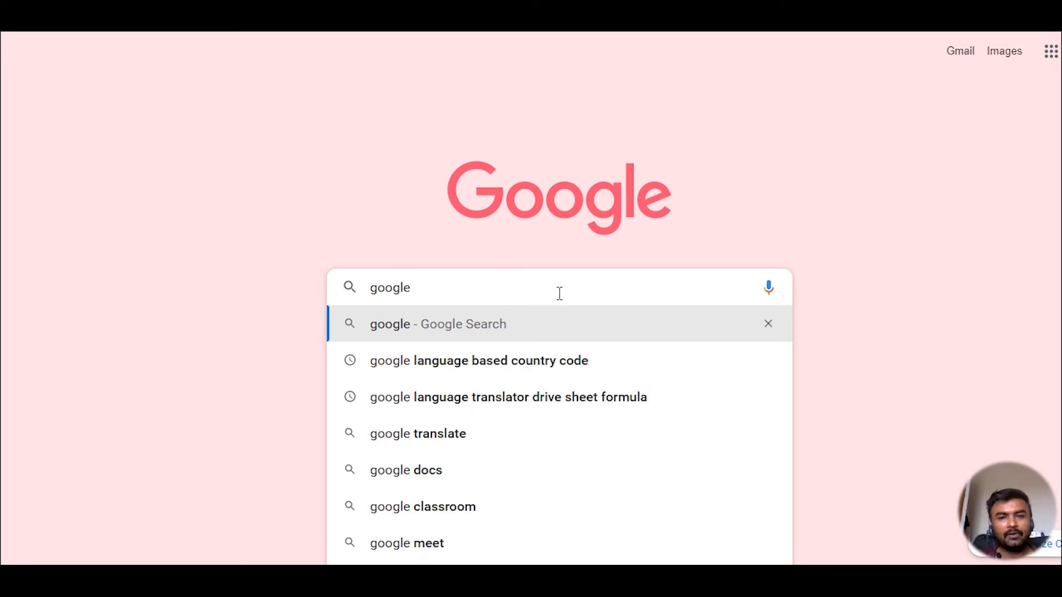
text(la)
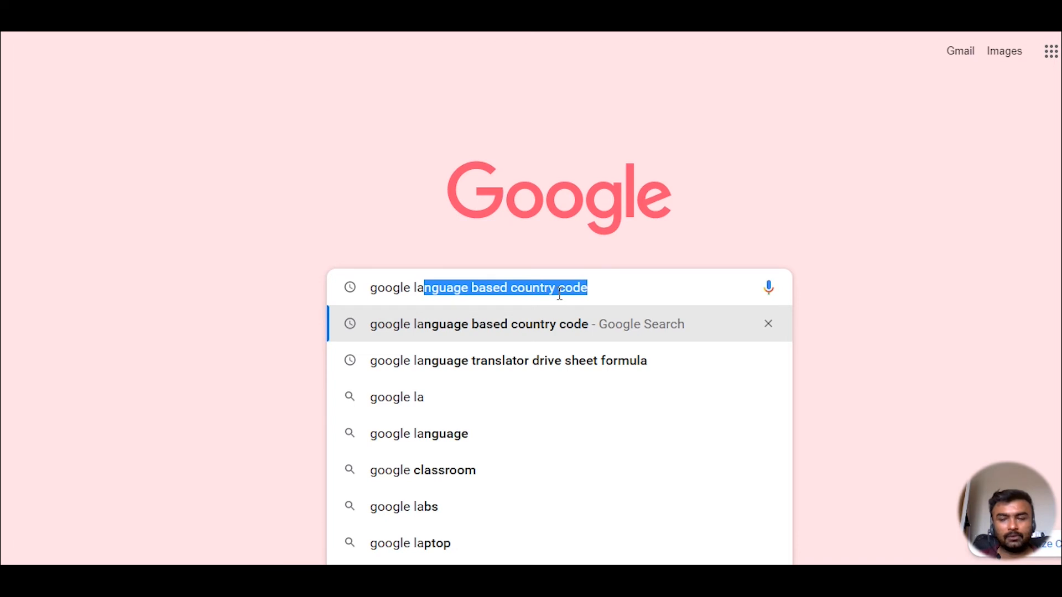
key(BackSpace)
key(BackSpace)
key(BackSpace)
text(transa)
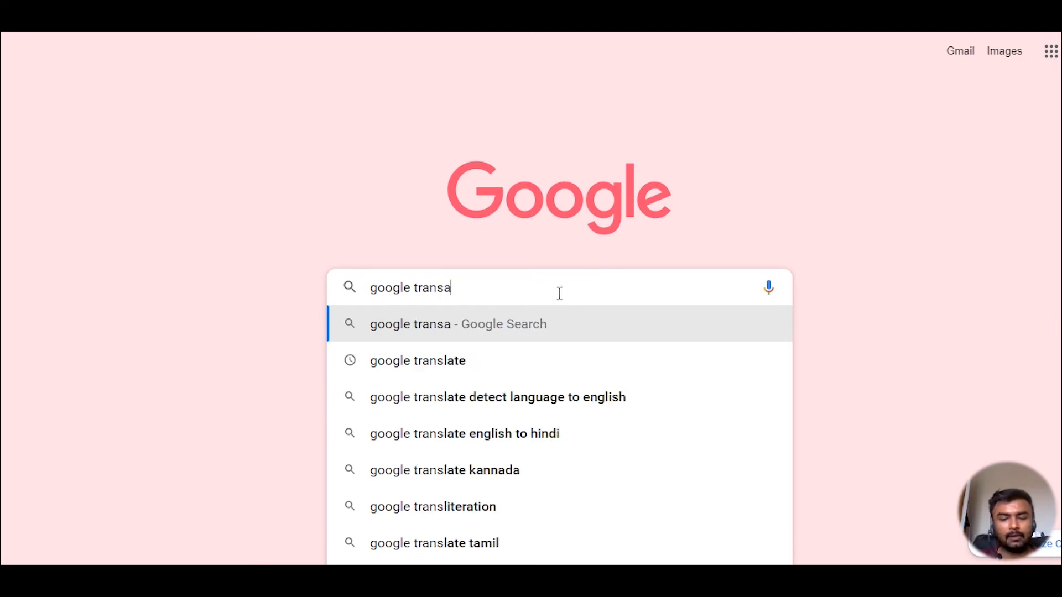
text(lator l)
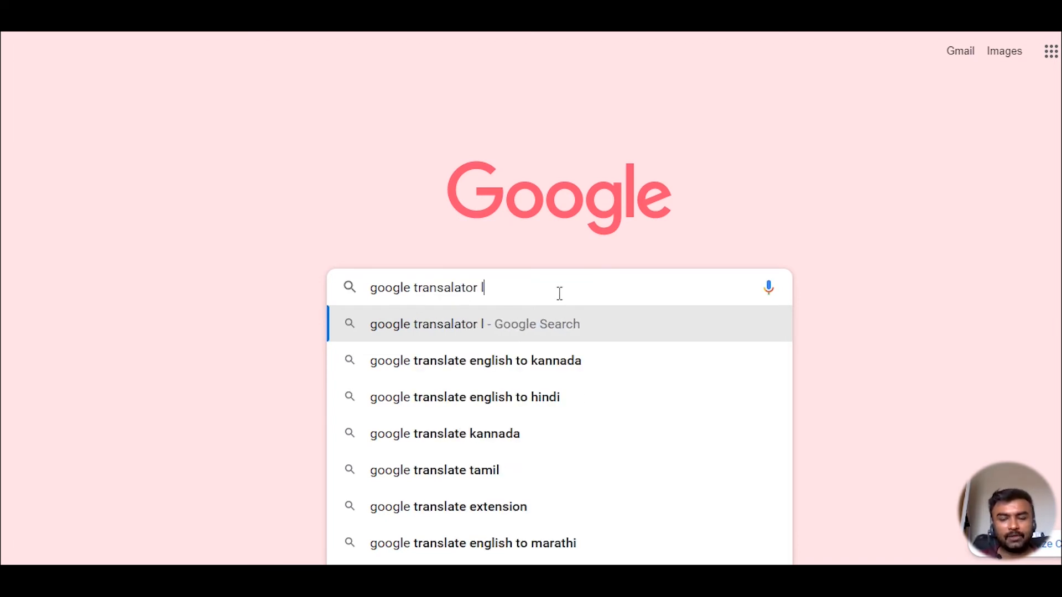
text(angauge)
key(Down)
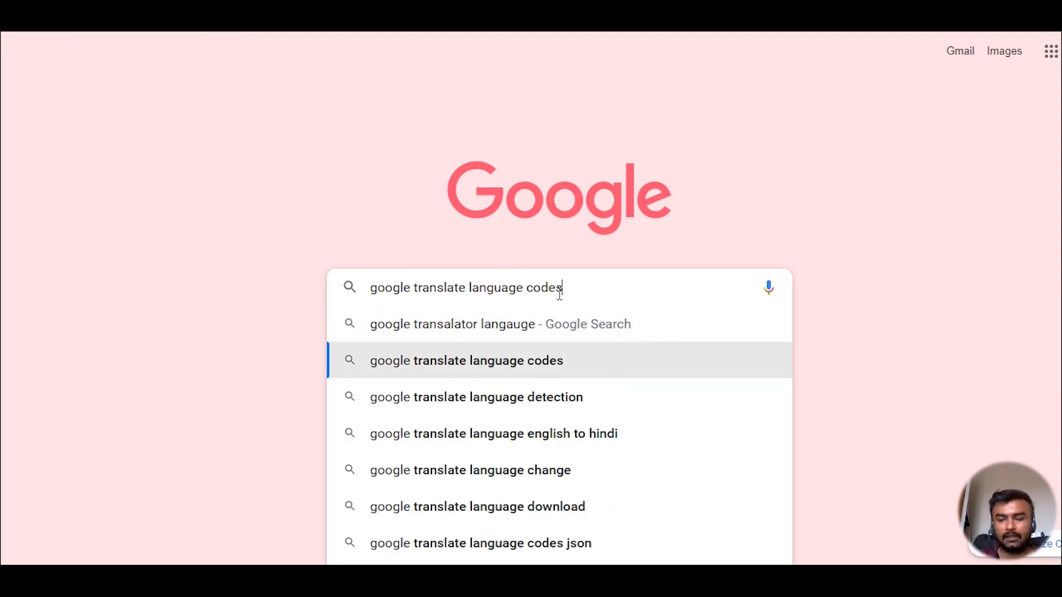
key(Return)
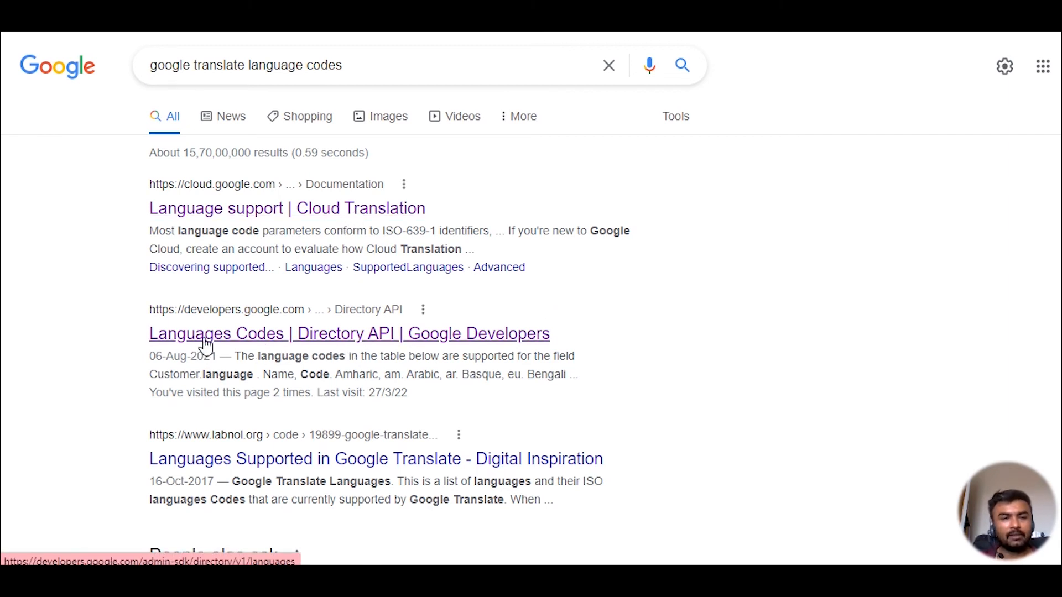
Step: Open the Google Developers Languages Codes page from the results and look up the code for Arabic
click(242, 345)
scroll(889, 375, down, 3)
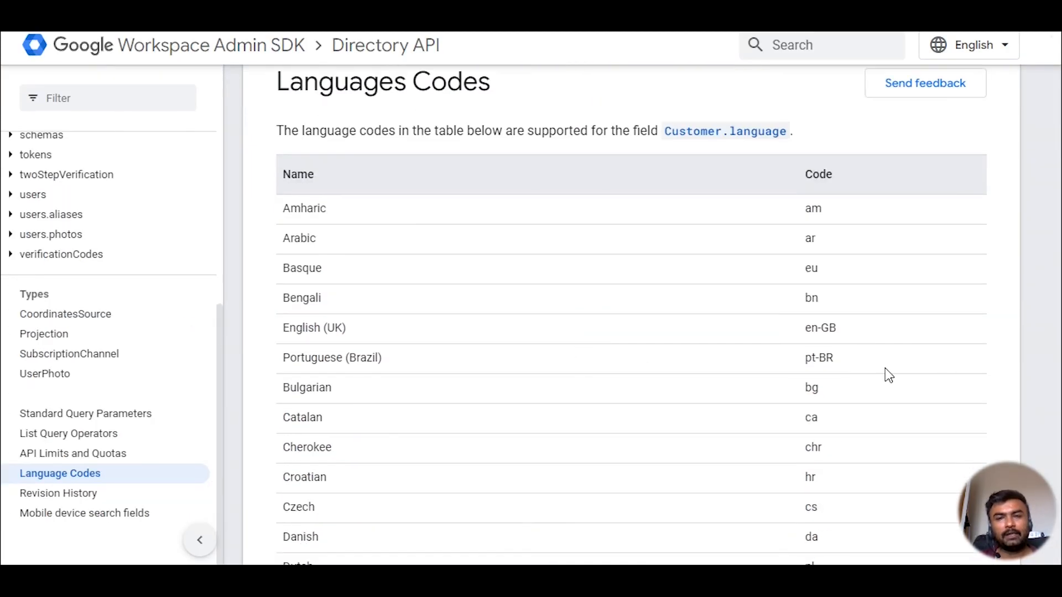
drag(806, 242, 819, 243)
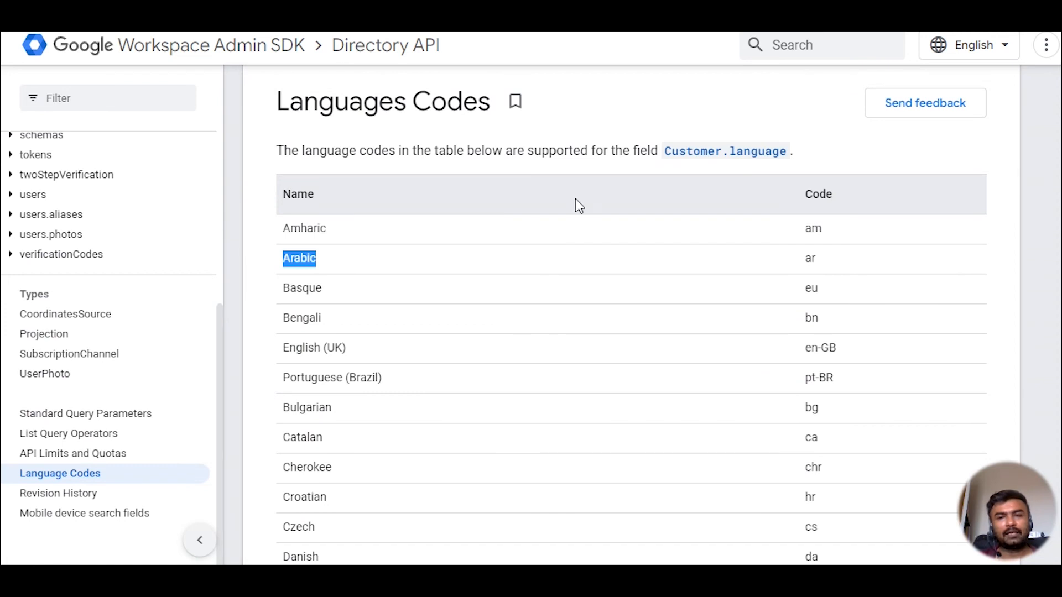
Step: Return to the Google Sheets spreadsheet and enter =GOOGLETRANSLATE(B8,"en","ar") in cell D8 to translate the first English sentence into Arabic
click(343, 20)
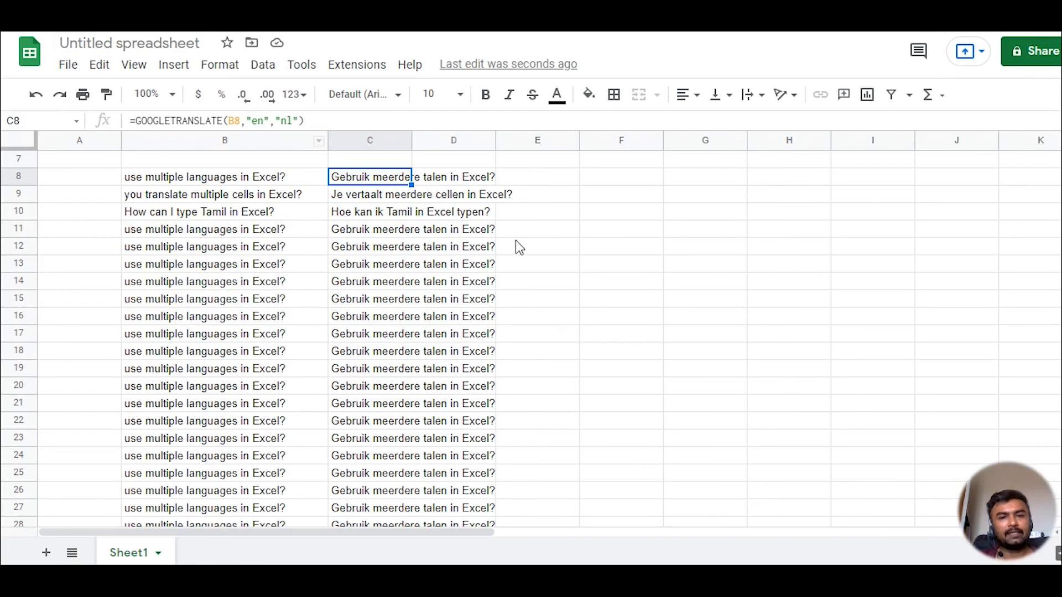
click(431, 180)
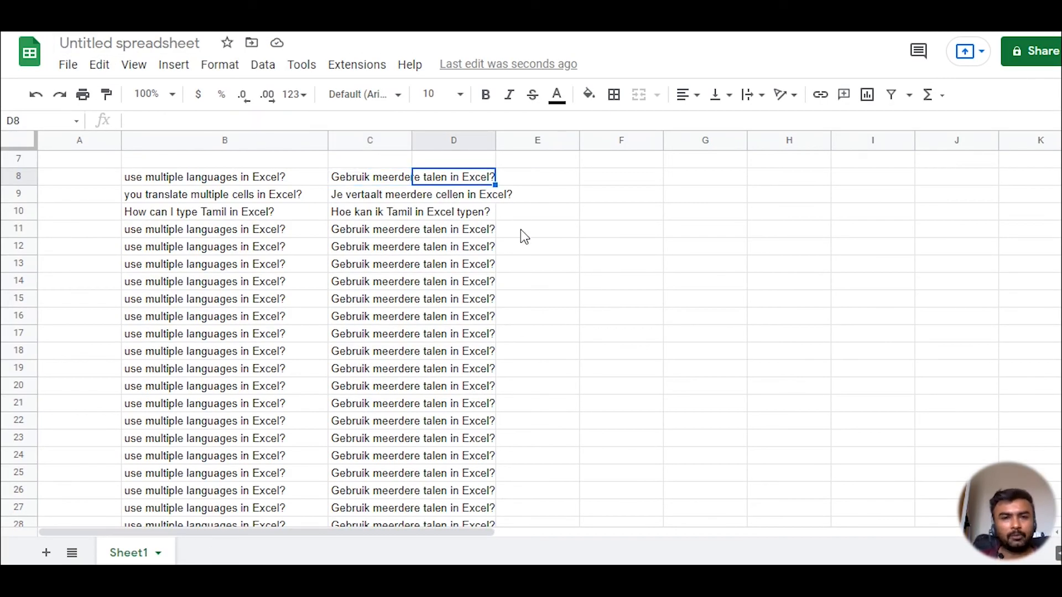
text(=g)
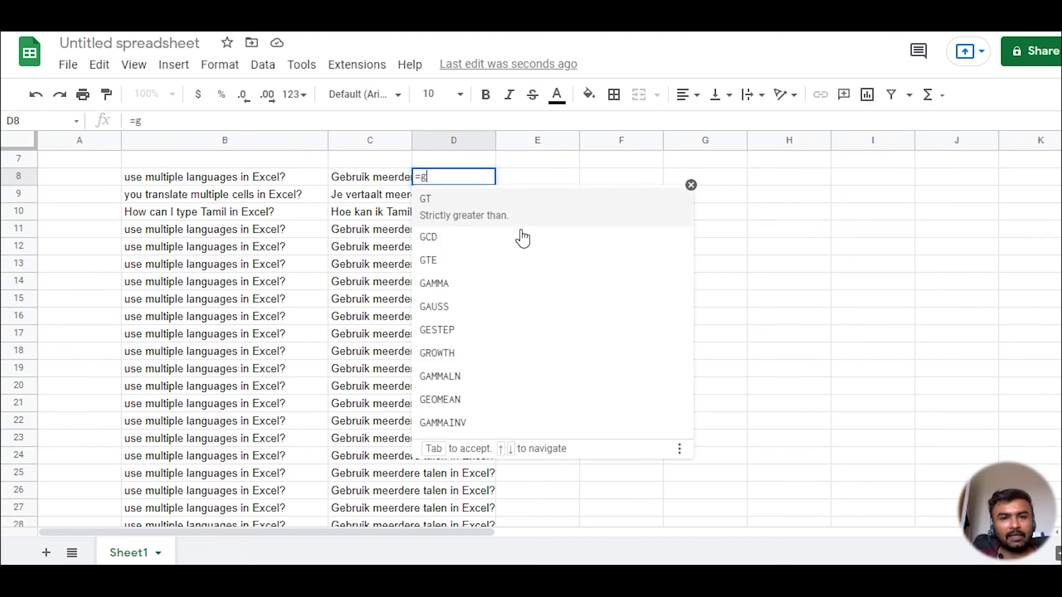
text(o)
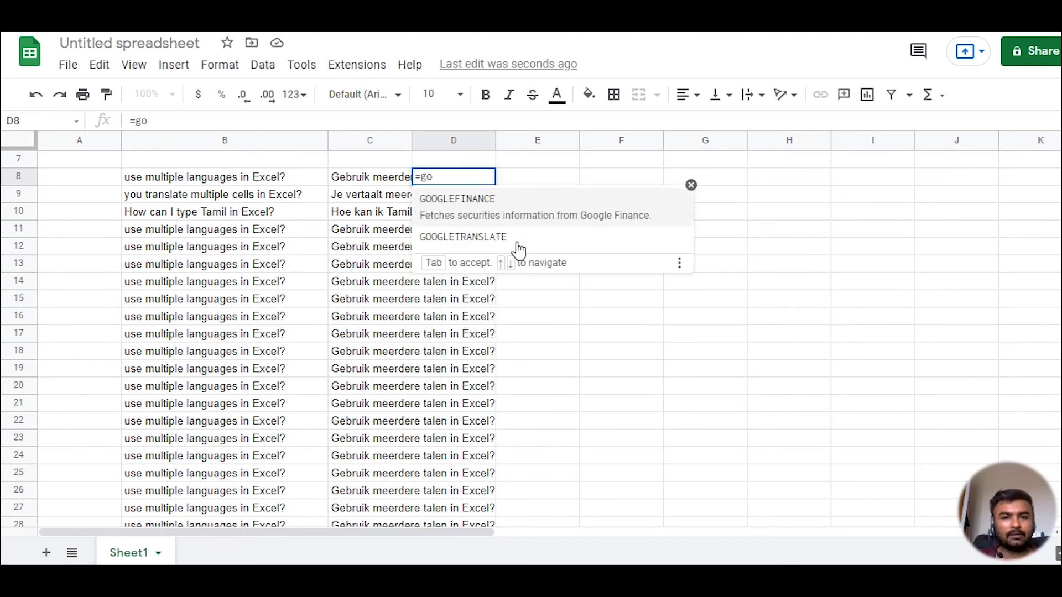
click(517, 244)
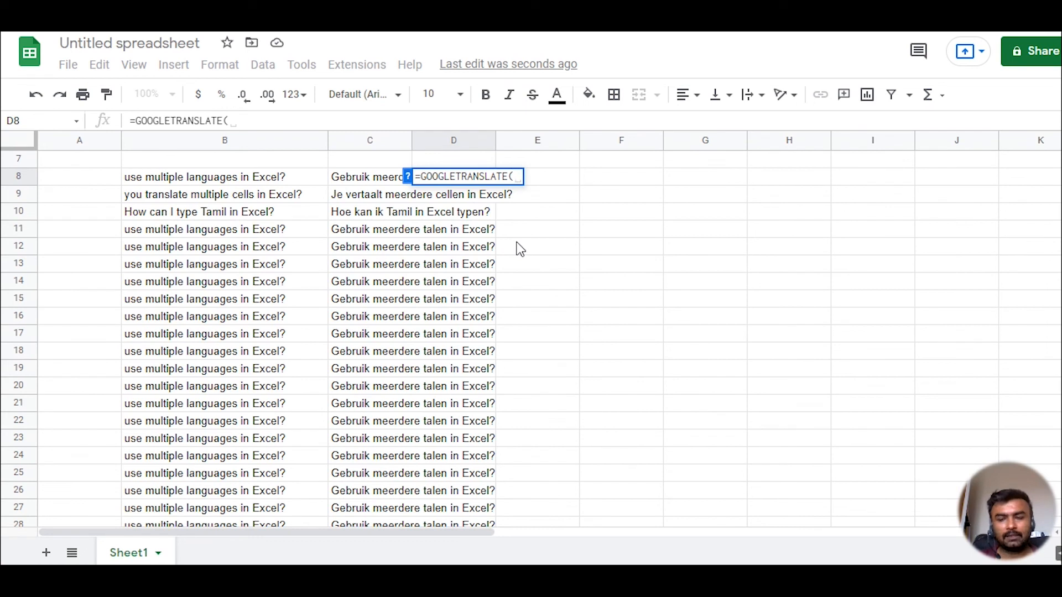
click(252, 184)
text(, )
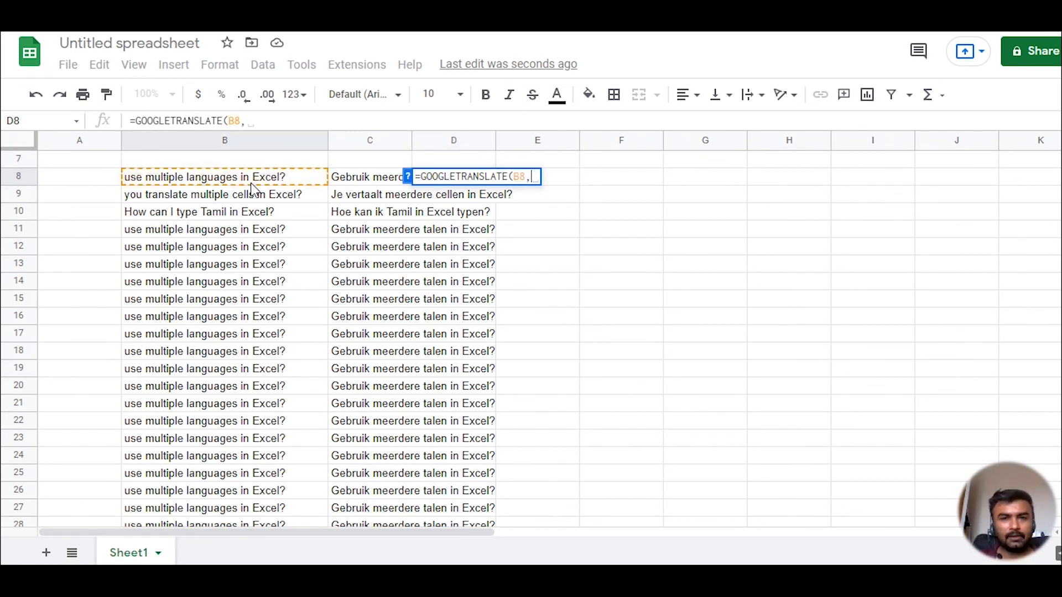
text(")
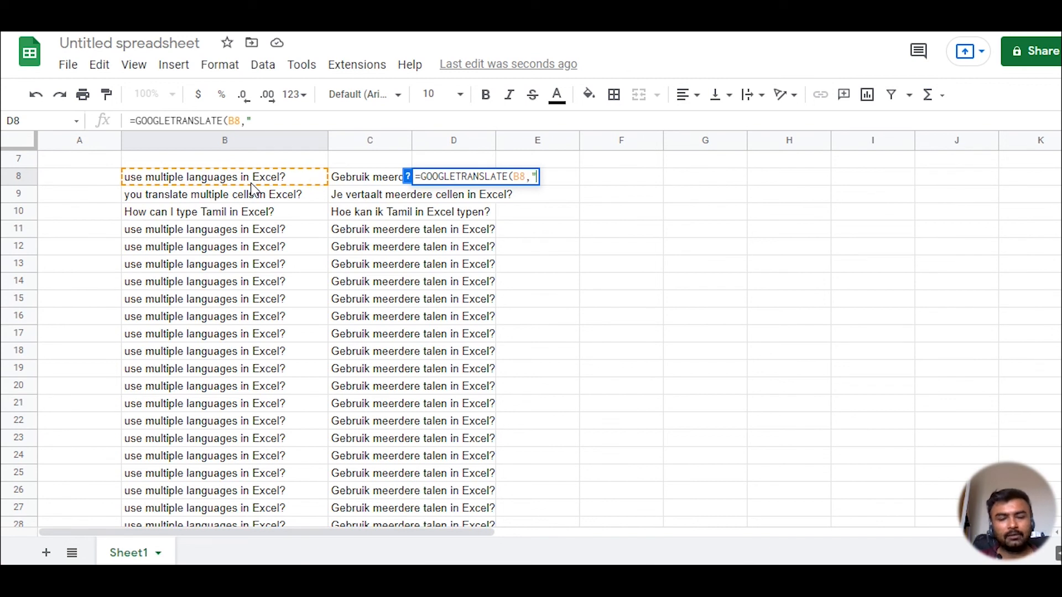
text(en)
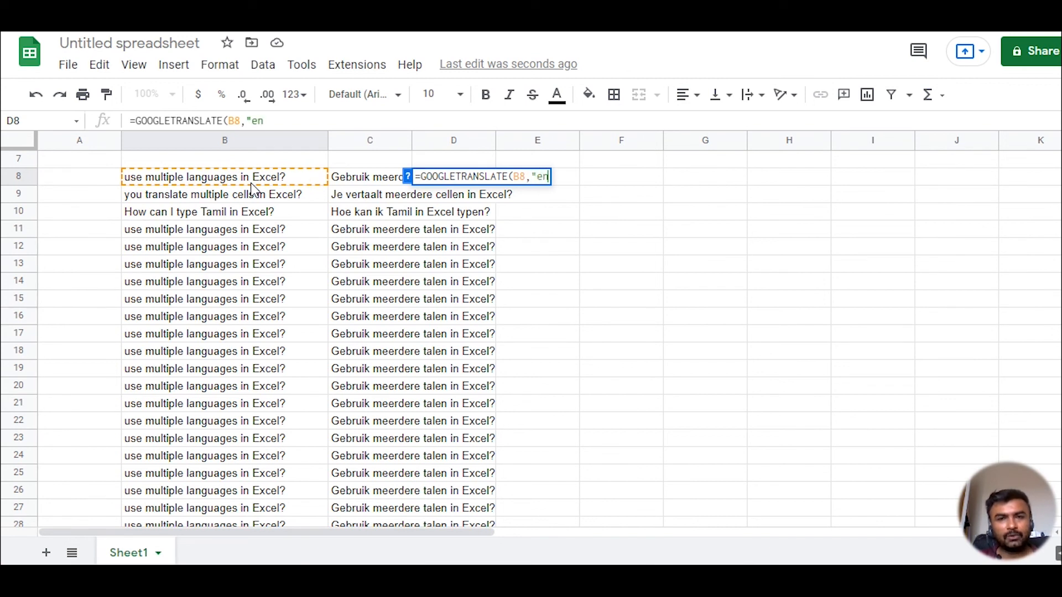
text(", )
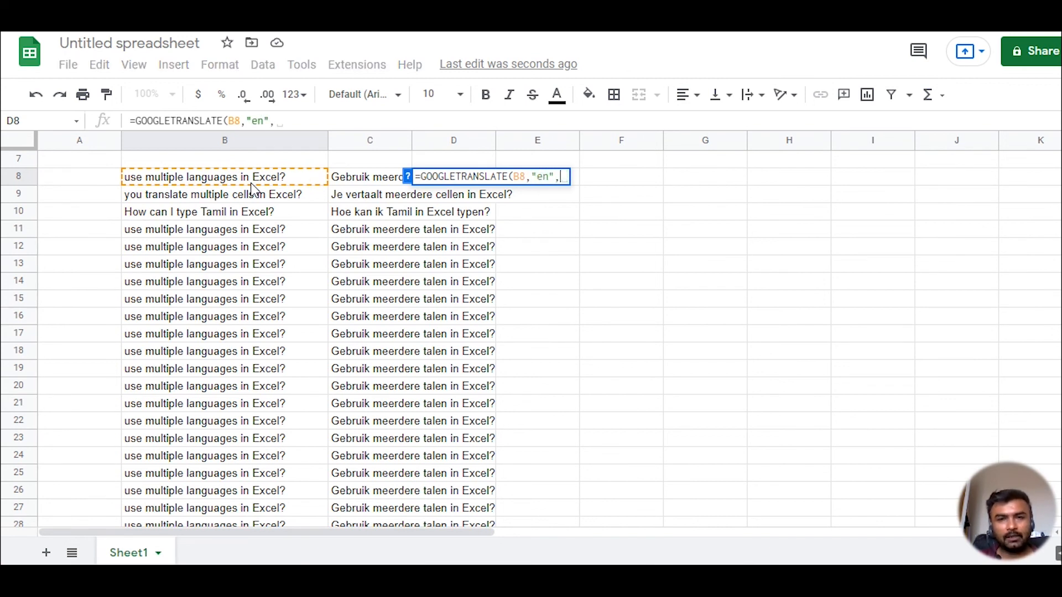
text("ar"))
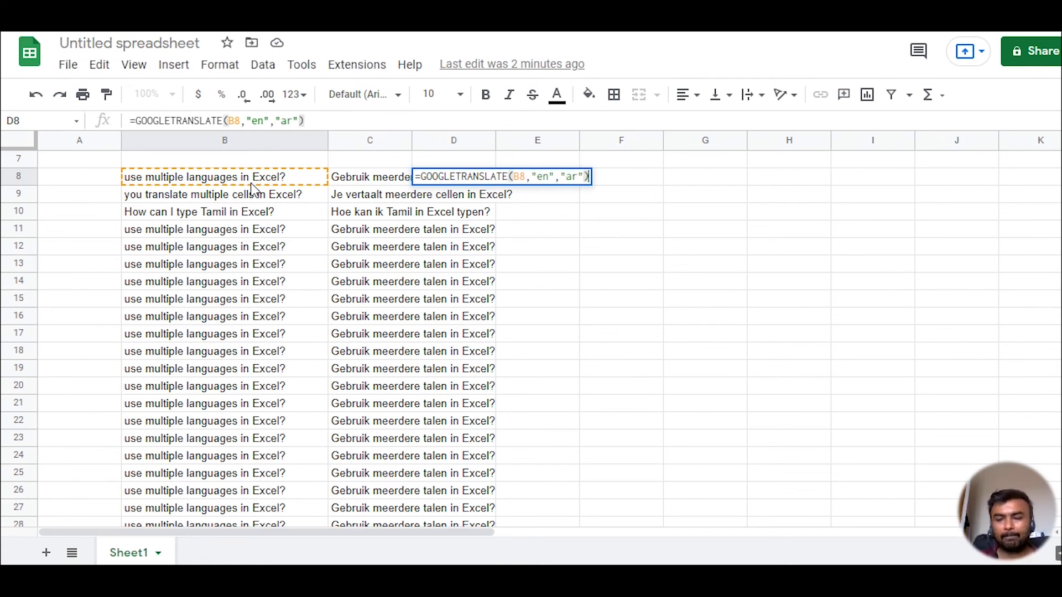
key(Return)
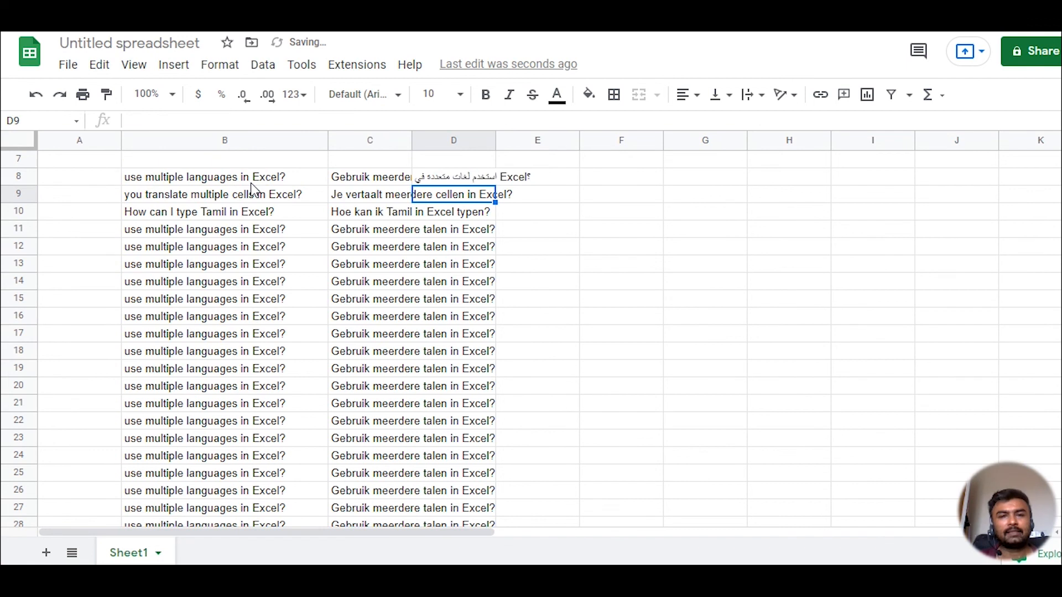
Step: Fill the D8 Arabic translation formula down column D for every sentence in column B
key(Up)
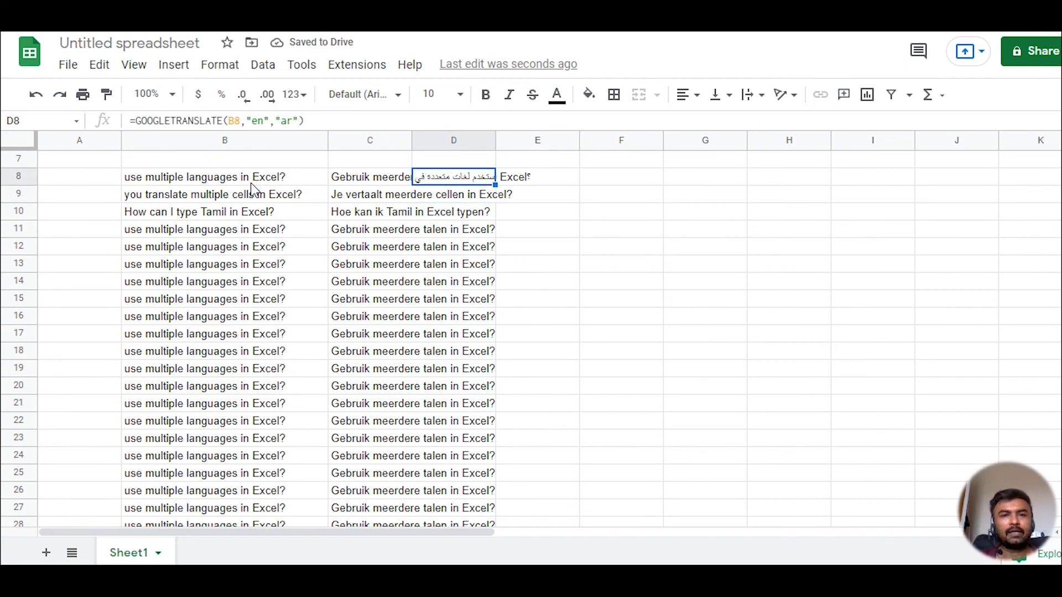
double_click(497, 185)
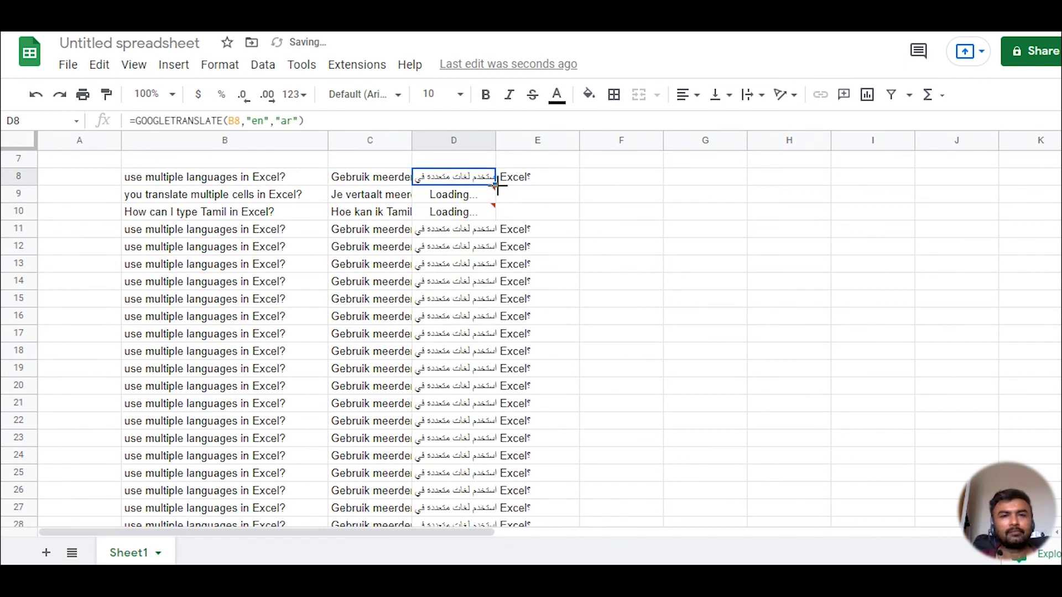